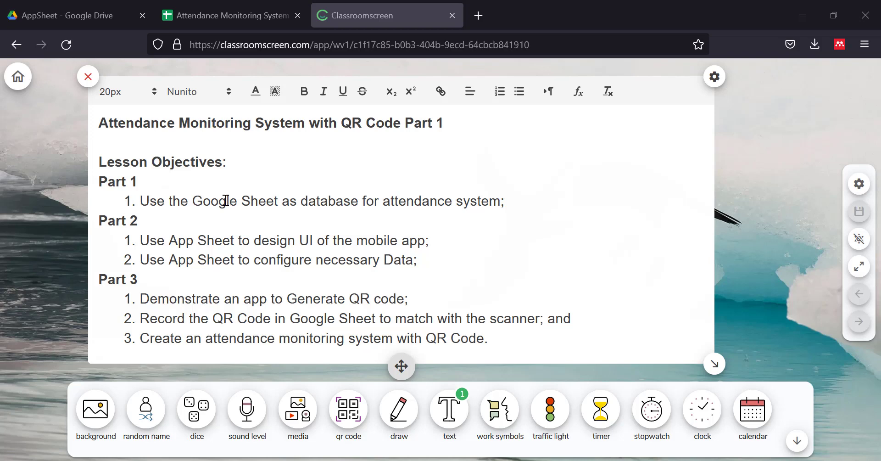
In the Attendance Monitoring System spreadsheet, rename Sheet1 to 'Database'.
click(225, 1)
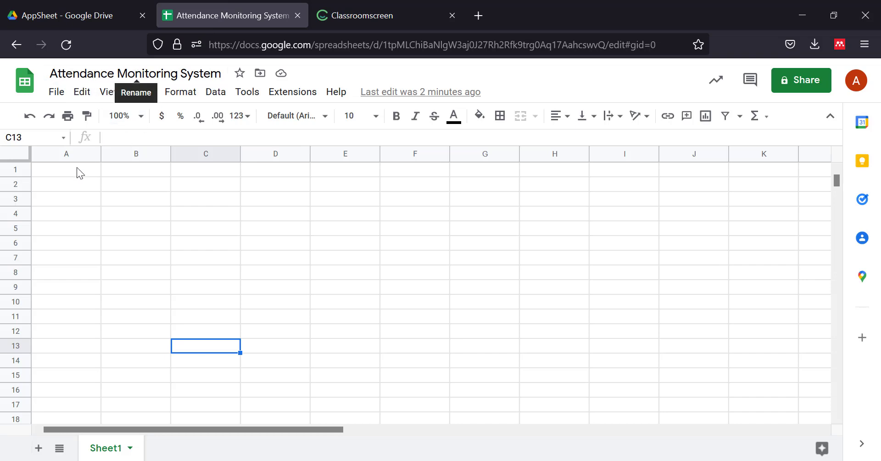
click(62, 172)
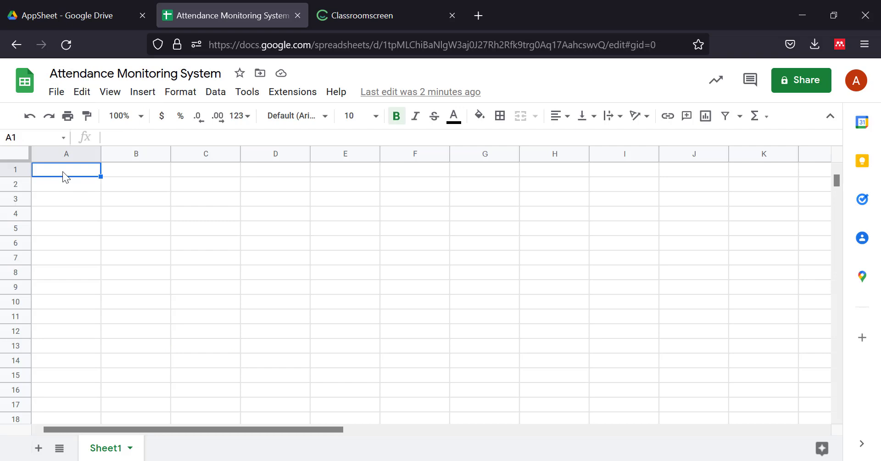
right_click(112, 448)
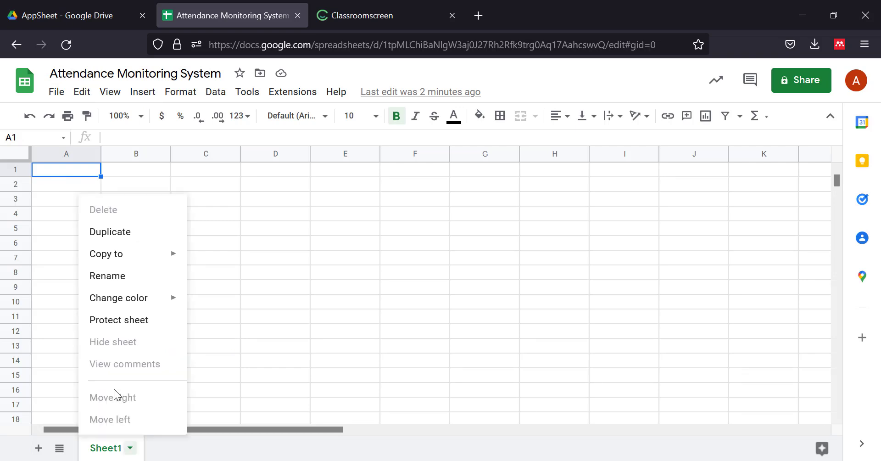
click(116, 284)
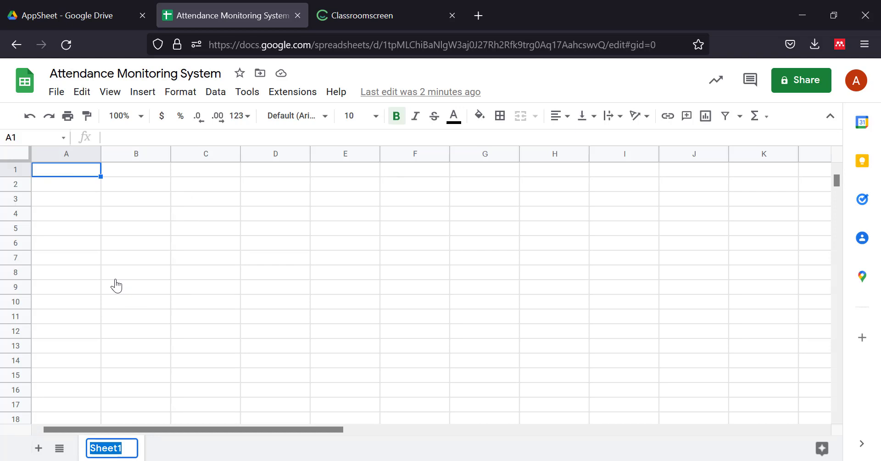
text(Databas)
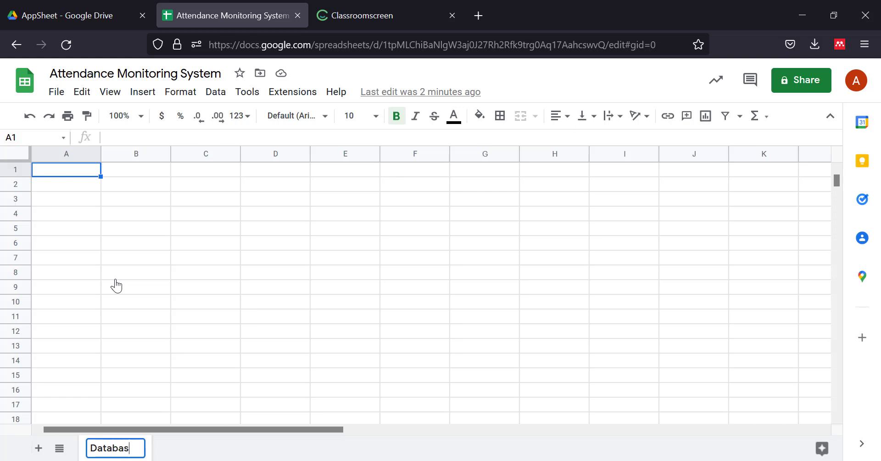
text(e)
click(109, 308)
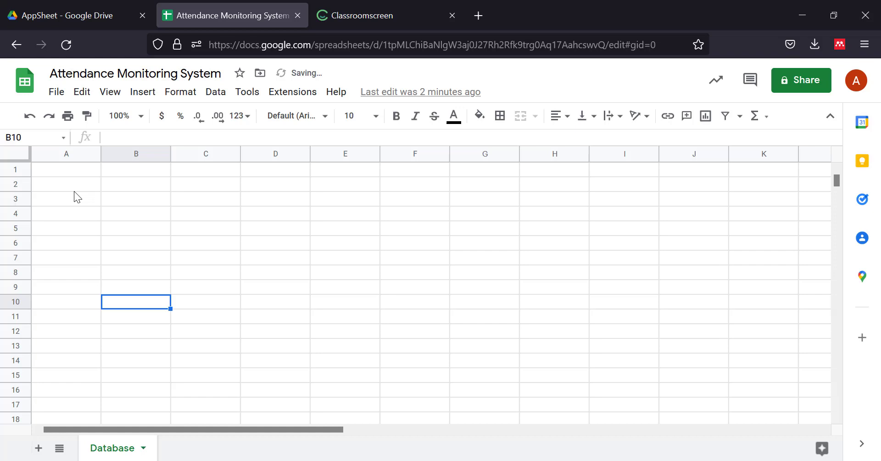
Enter headers ID, Student Number and Fullname in A1–C1.
click(68, 173)
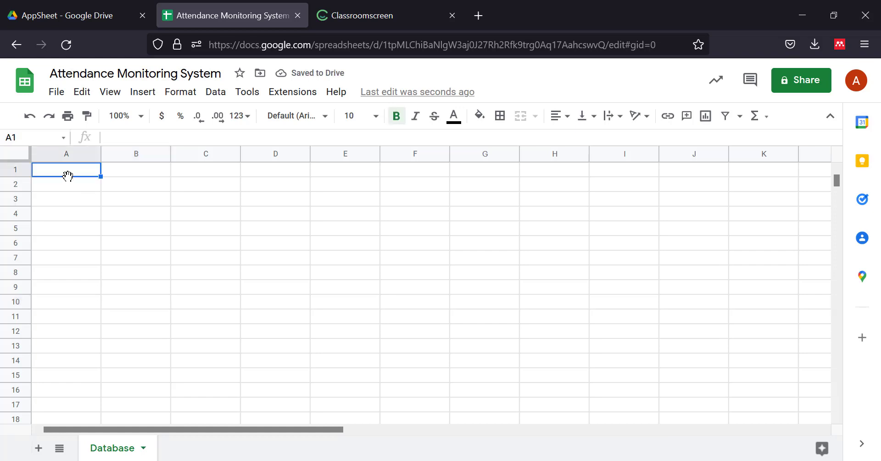
text(ID)
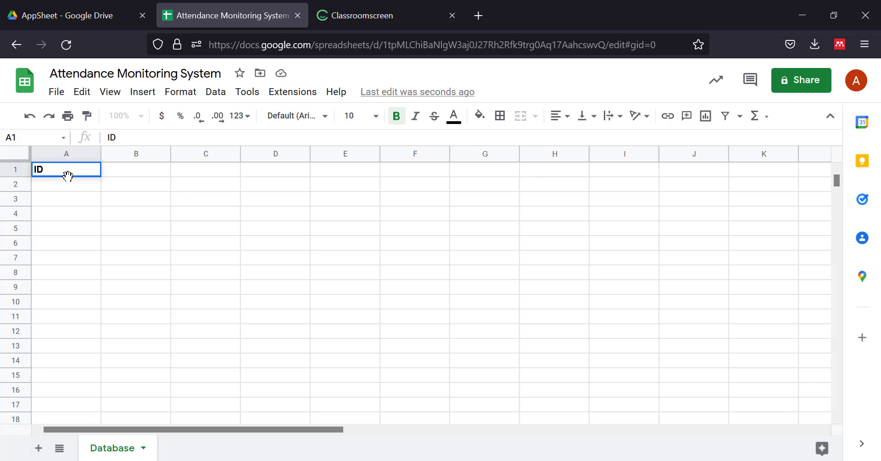
key(Tab)
text(S)
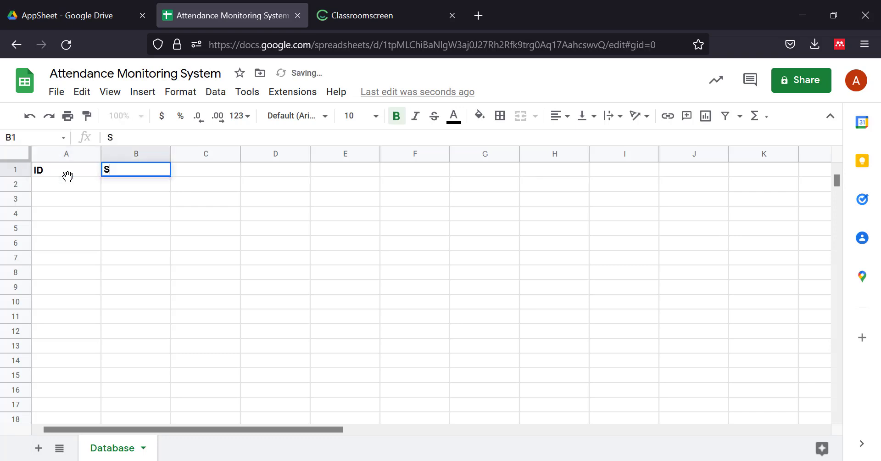
text(tudent)
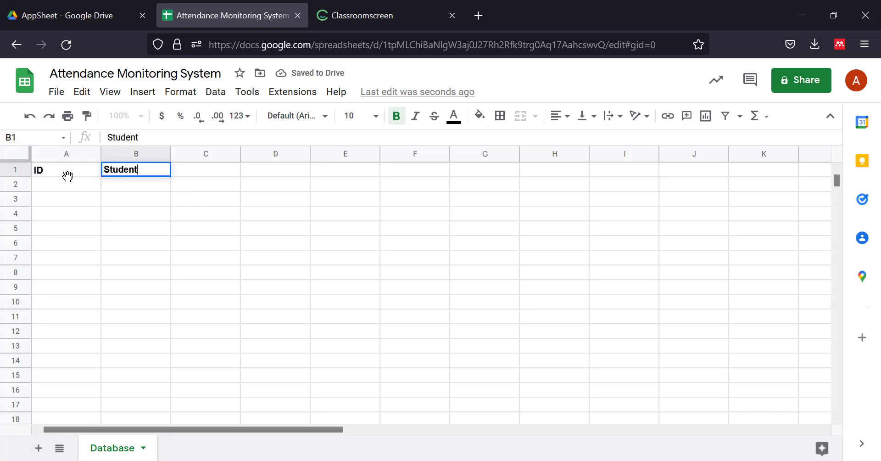
text( Number)
key(Tab)
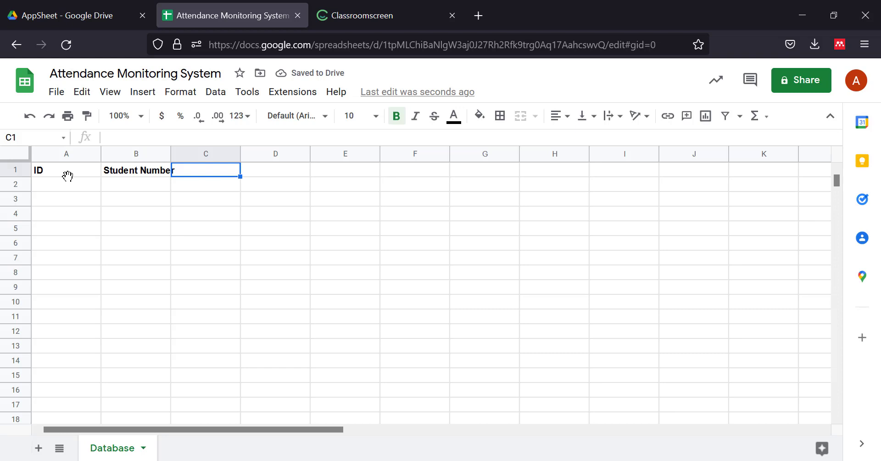
text(Fullname)
key(Tab)
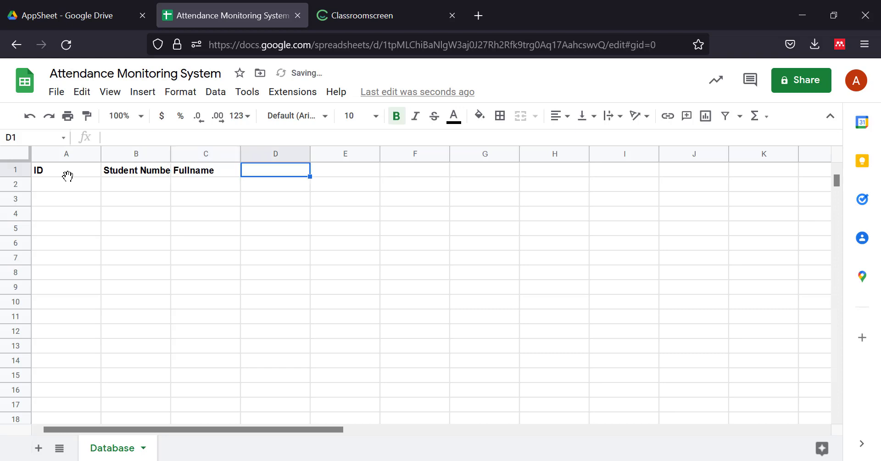
Continue the header row with Section, Photo and QR Code in D1–F1.
text(Section)
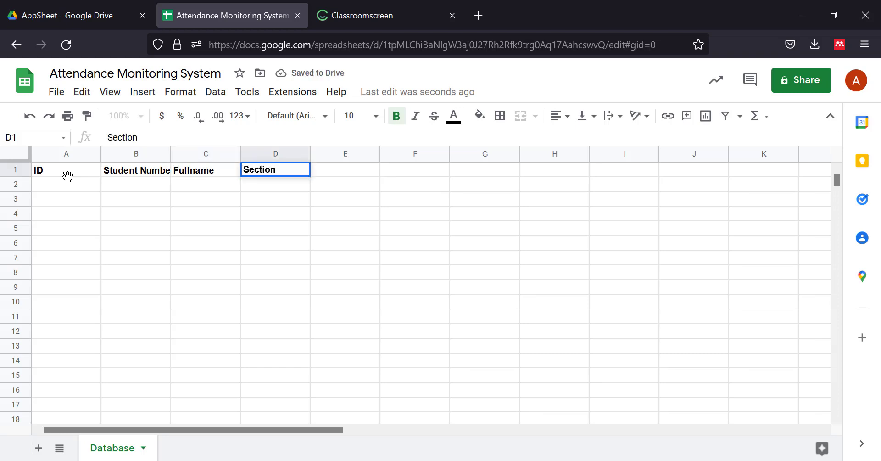
key(Tab)
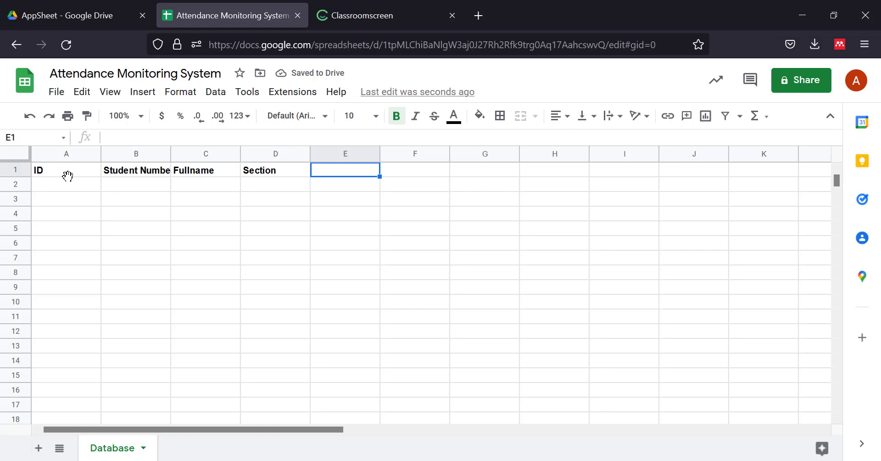
text(Ph)
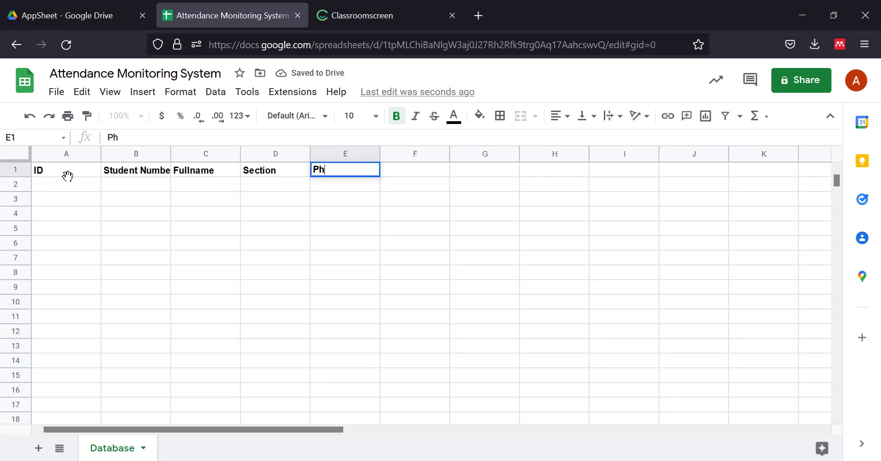
text(oto)
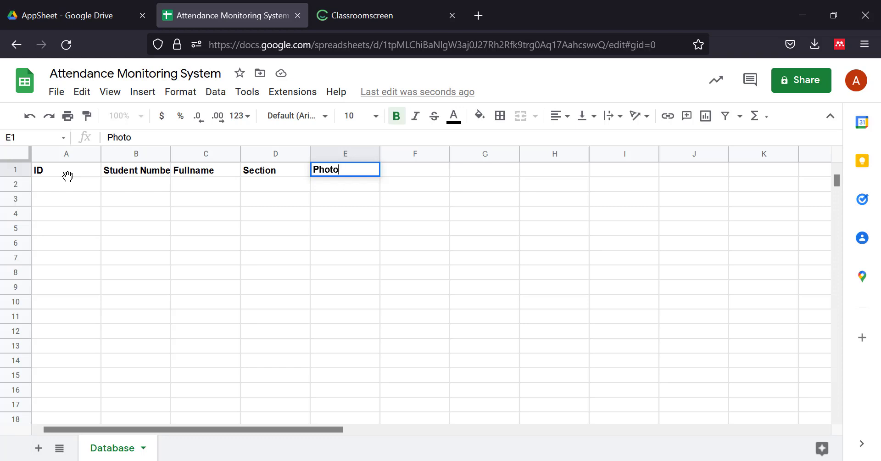
key(Tab)
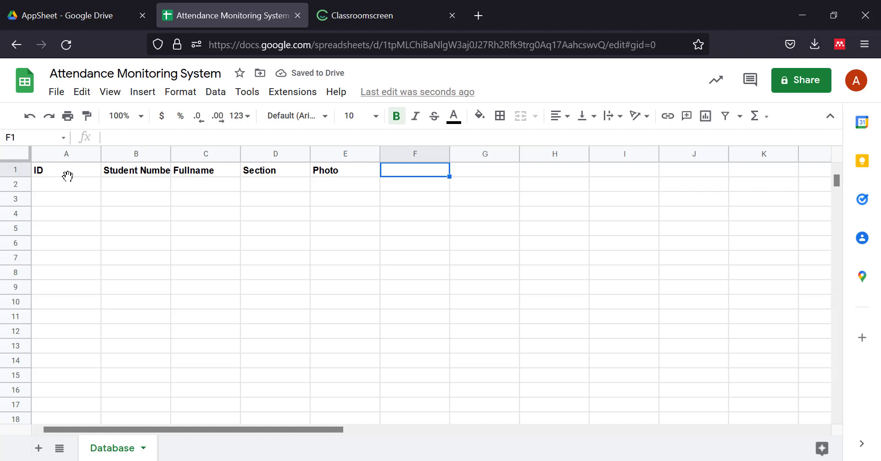
text(QR)
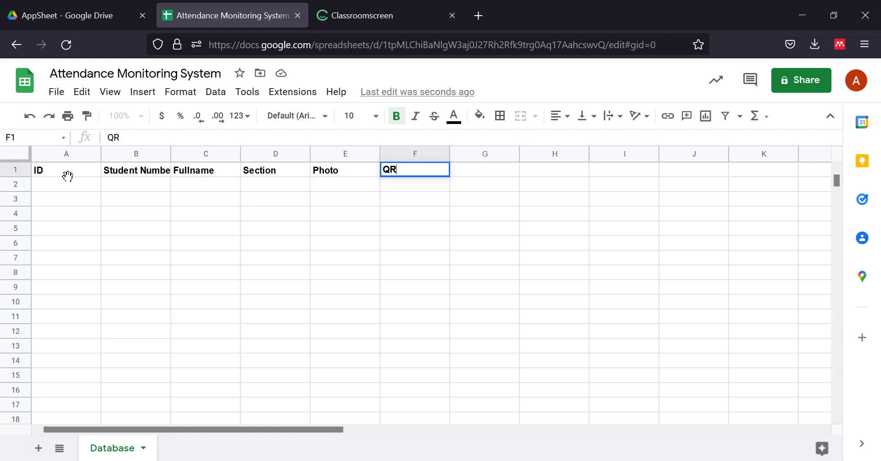
text( Cor)
key(BackSpace)
text(de)
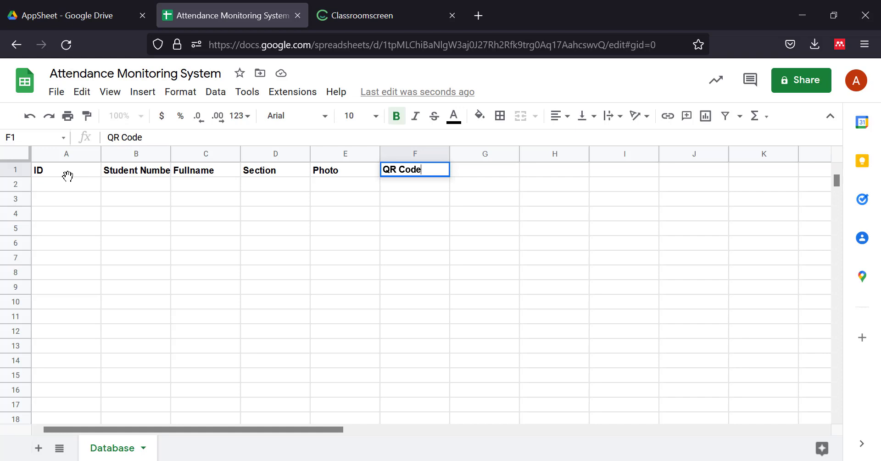
click(79, 239)
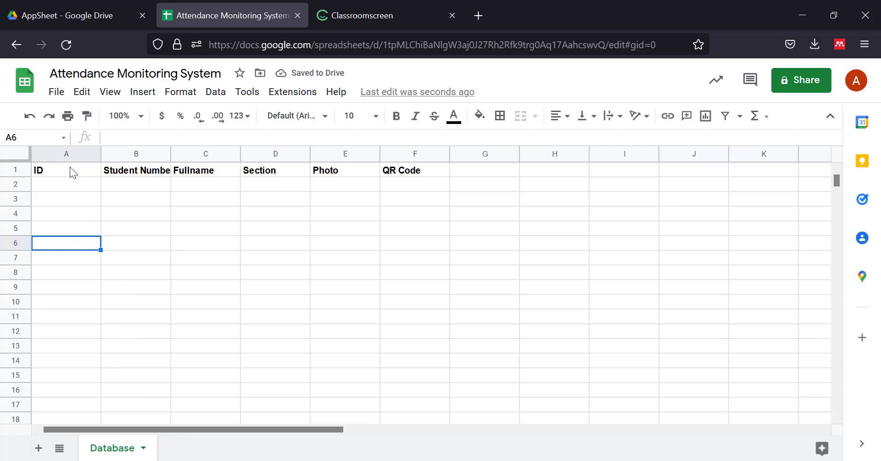
Copy headers ID through Photo into a newly added sheet.
drag(71, 172, 356, 171)
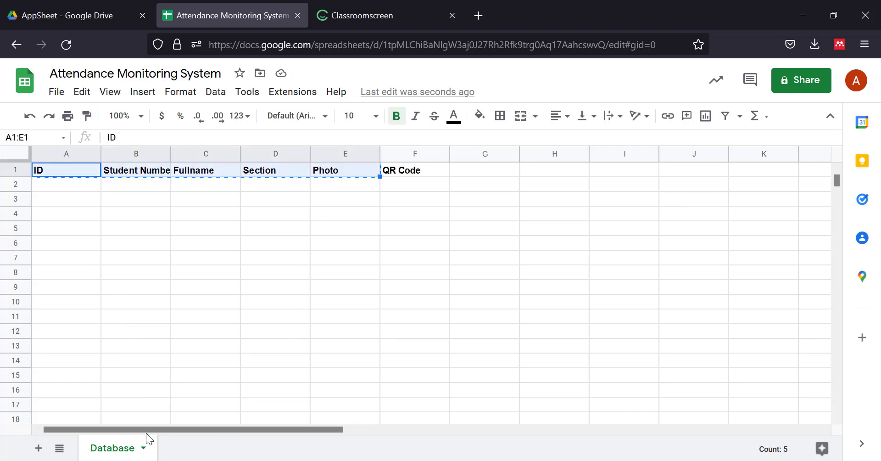
click(39, 448)
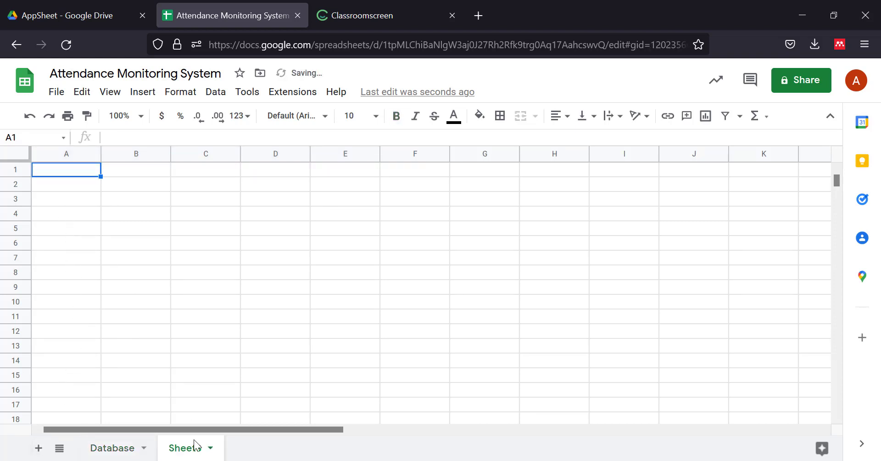
text(ID	Student Number	Fullname	Section	Photo)
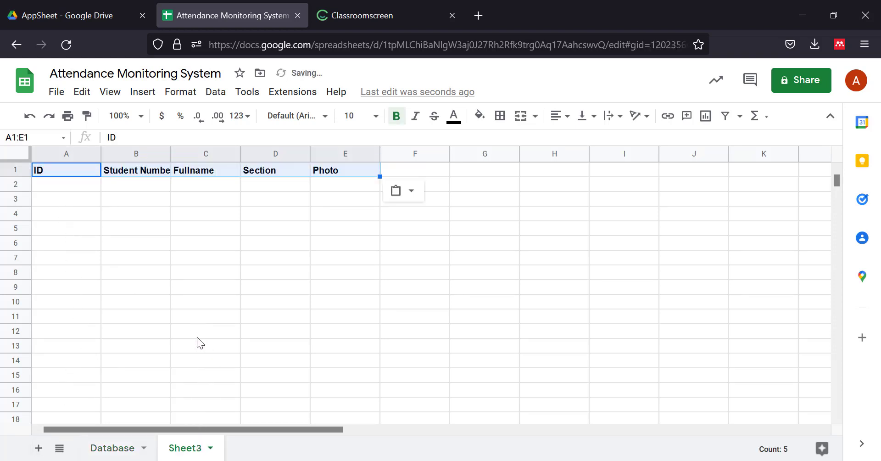
Rename the new sheet to 'Attendance'.
right_click(188, 449)
click(196, 287)
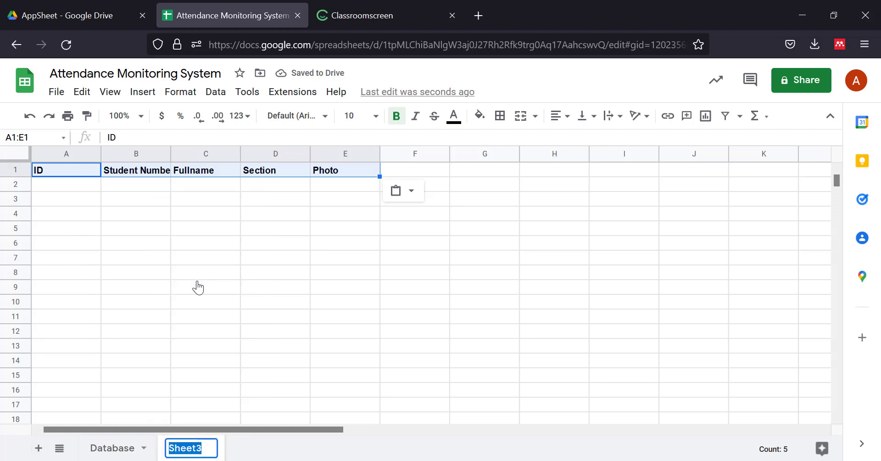
text(A)
key(BackSpace)
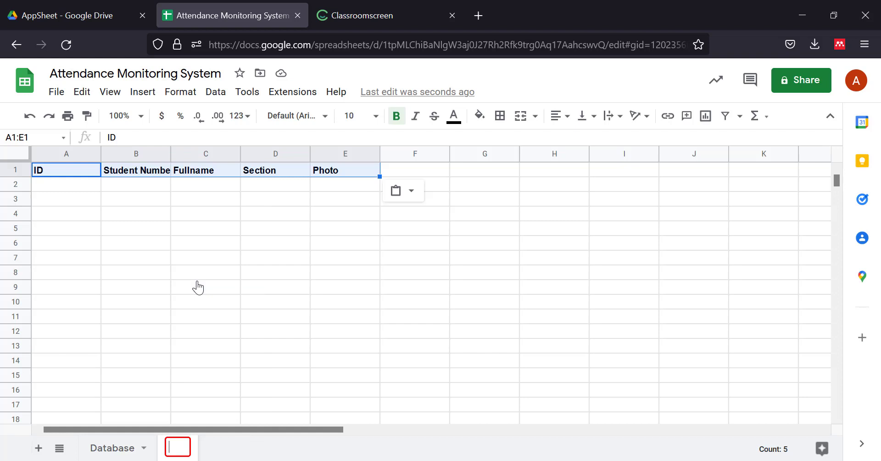
text(Attendance)
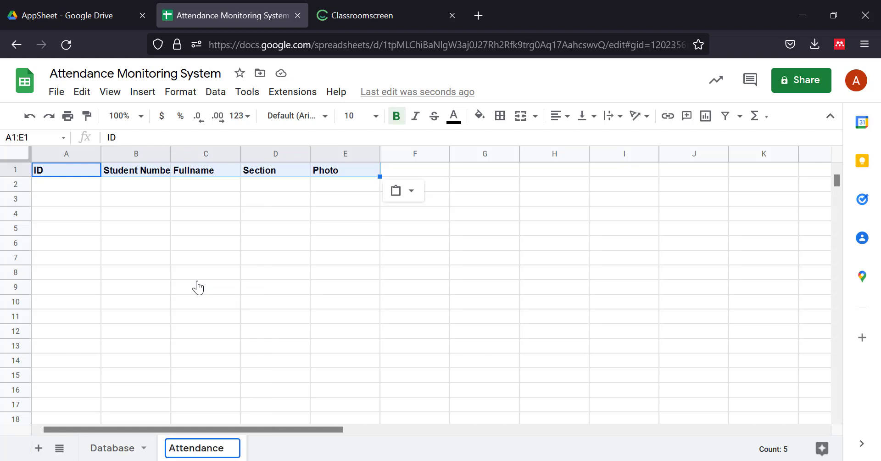
click(71, 220)
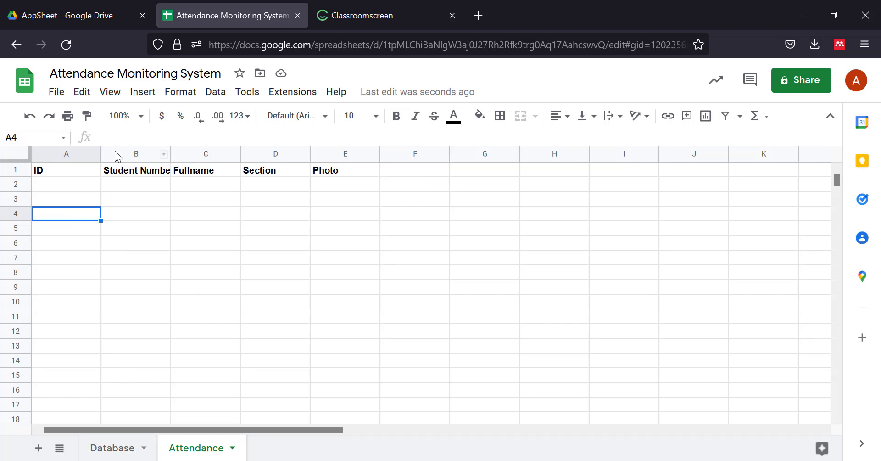
click(79, 170)
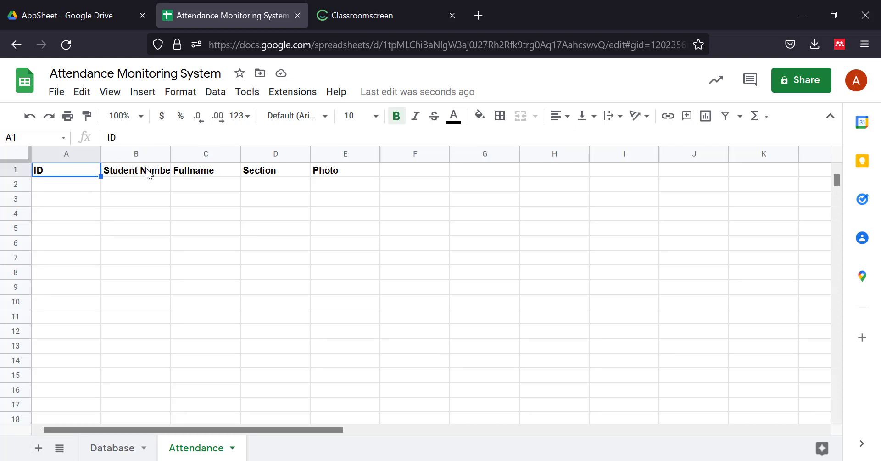
Auto-fit the Student Number and Fullname columns to their contents.
drag(168, 155, 171, 155)
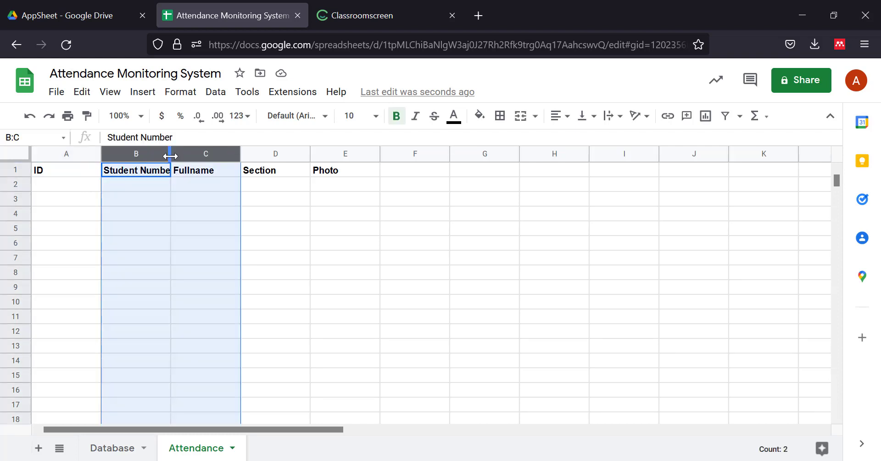
double_click(170, 155)
click(199, 170)
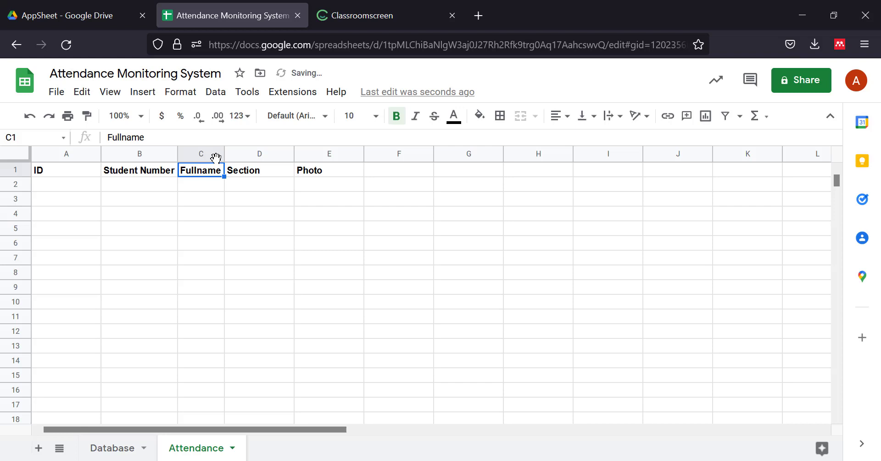
click(245, 173)
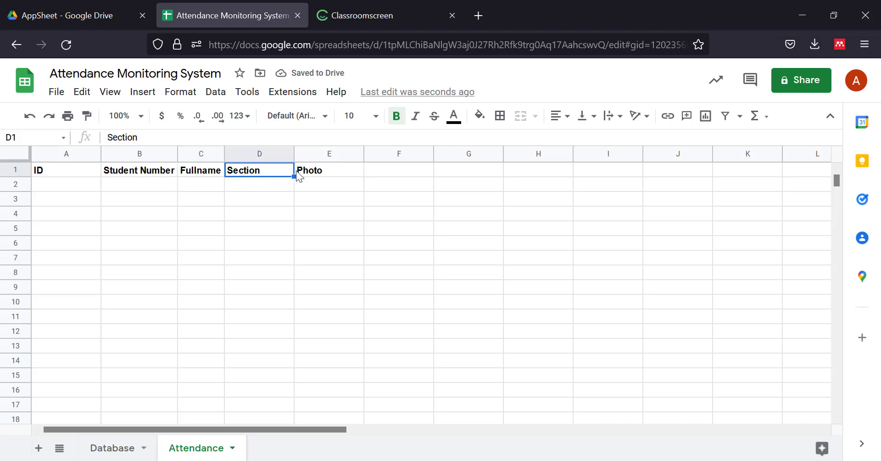
click(318, 170)
Add bold headers 'Time In' in F1 and 'Time Out' in G1.
click(381, 172)
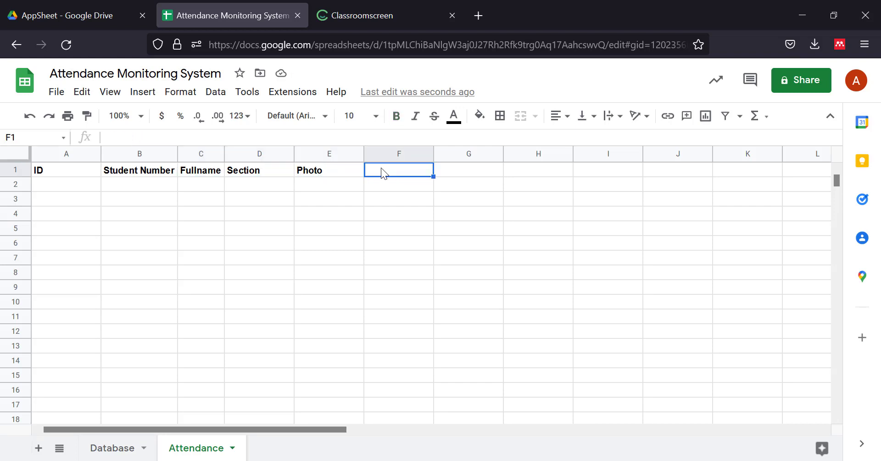
text(Time )
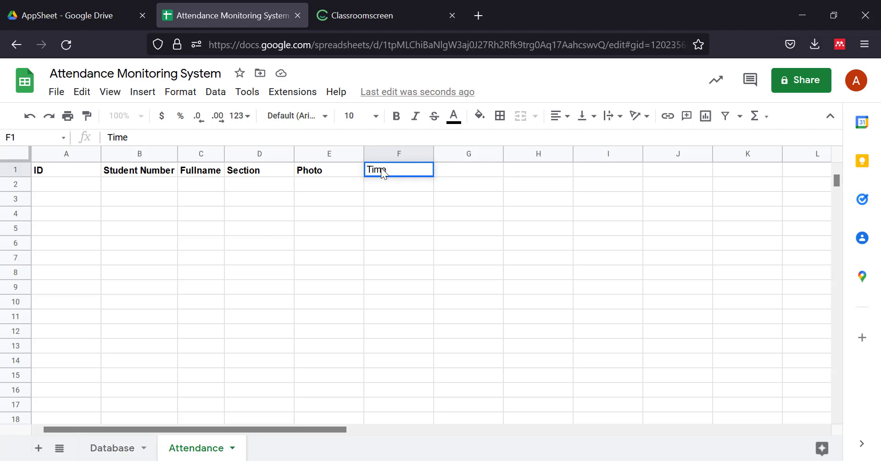
text(In)
key(Tab)
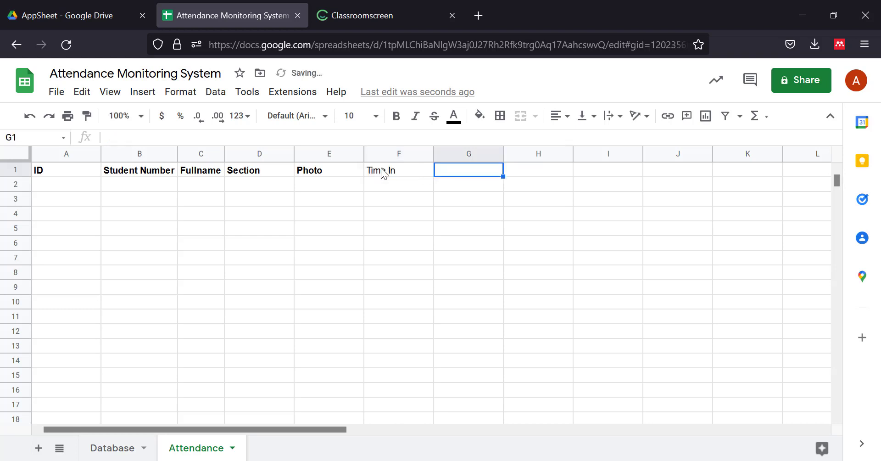
text(Time O)
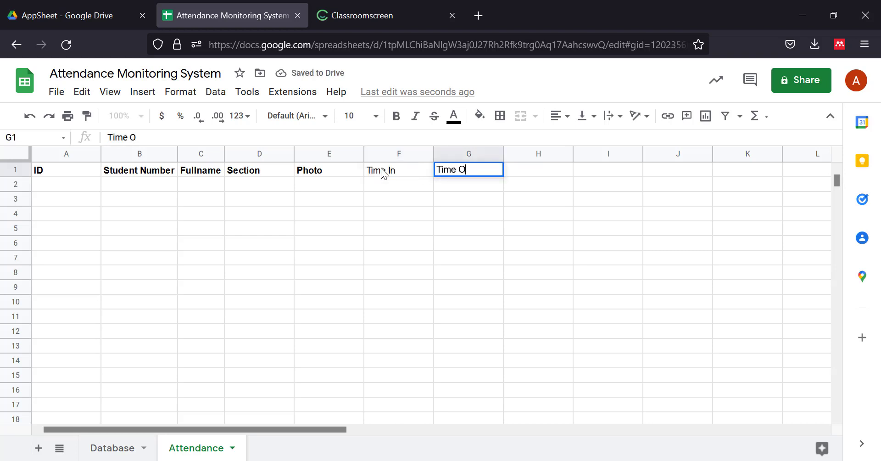
text(ut)
click(398, 200)
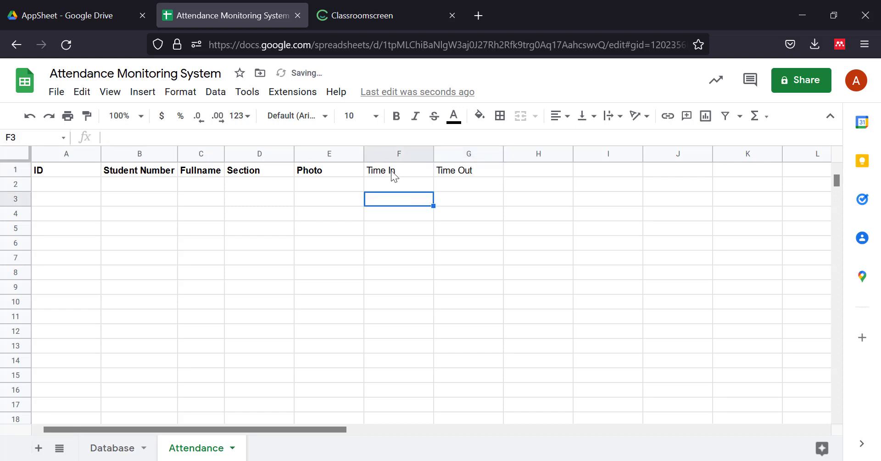
drag(394, 174, 465, 174)
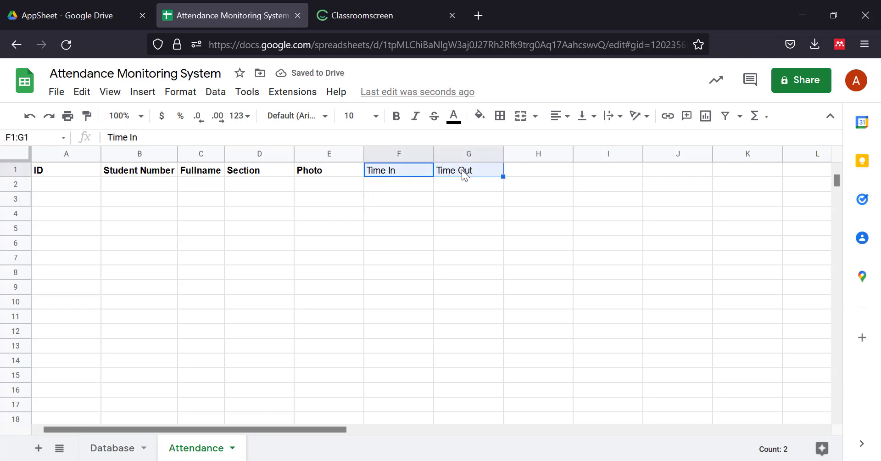
key(ctrl+b)
click(441, 197)
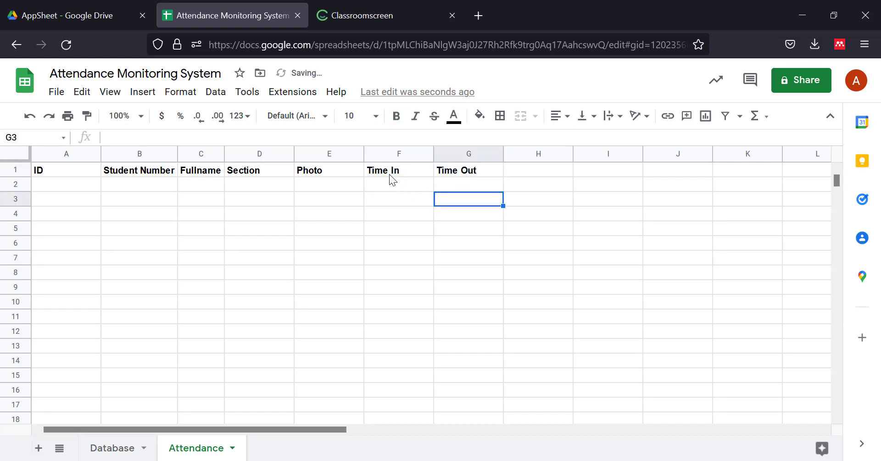
click(533, 167)
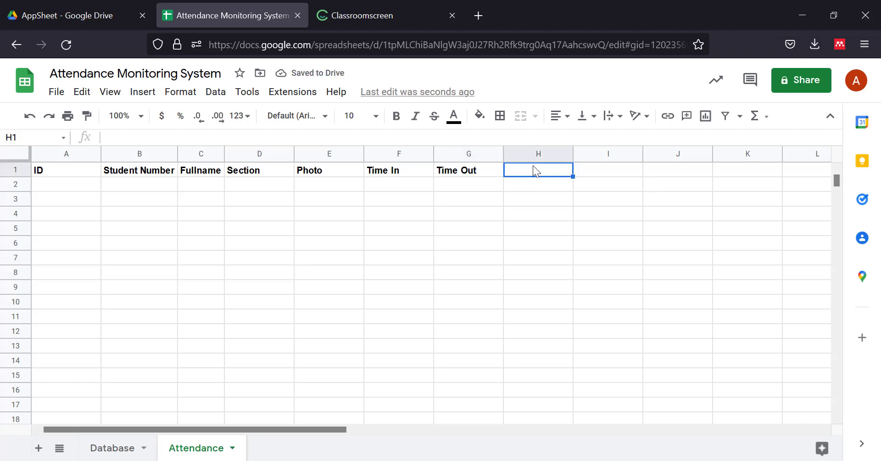
Prefix 'Date/' to the F1 and G1 headers, making 'Date/Time In' and 'Date/Time Out'.
click(373, 169)
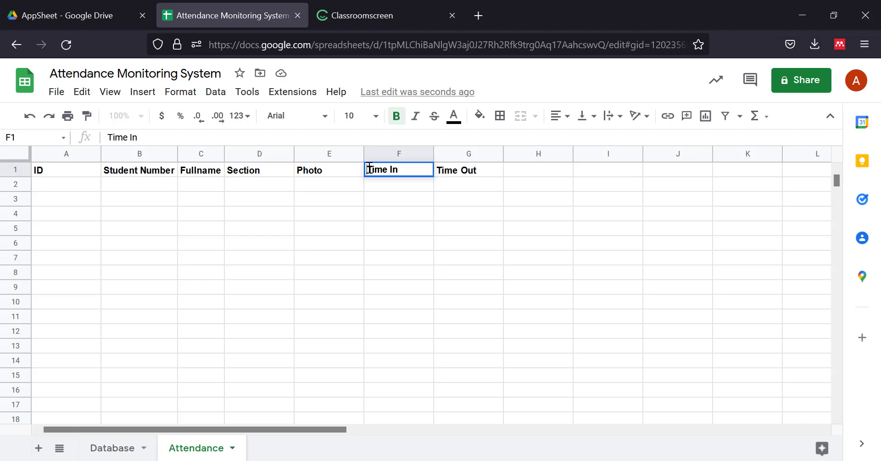
double_click(369, 168)
text(Date)
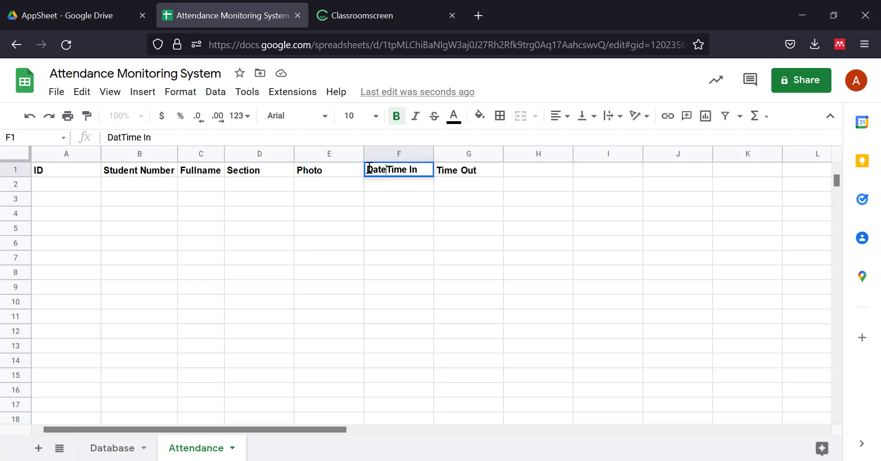
text(/)
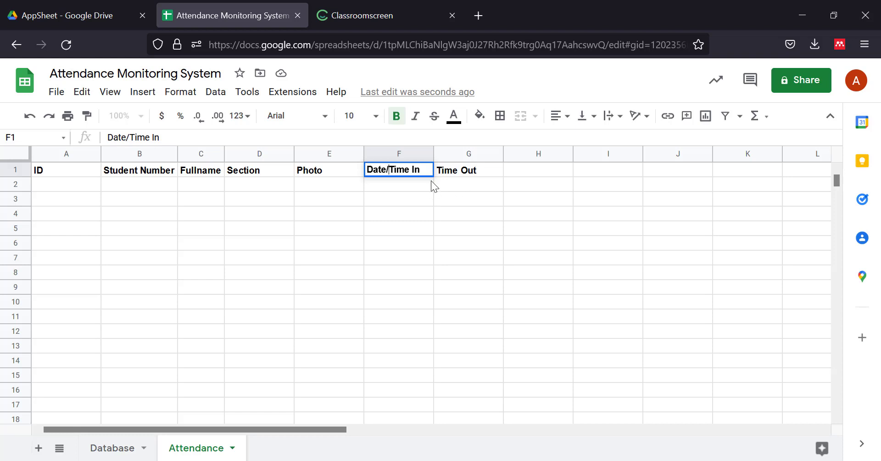
double_click(440, 169)
triple_click(441, 169)
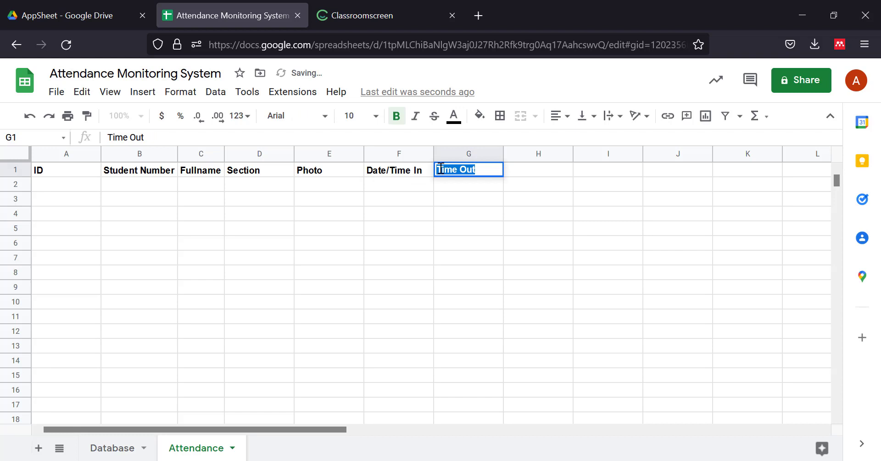
click(445, 175)
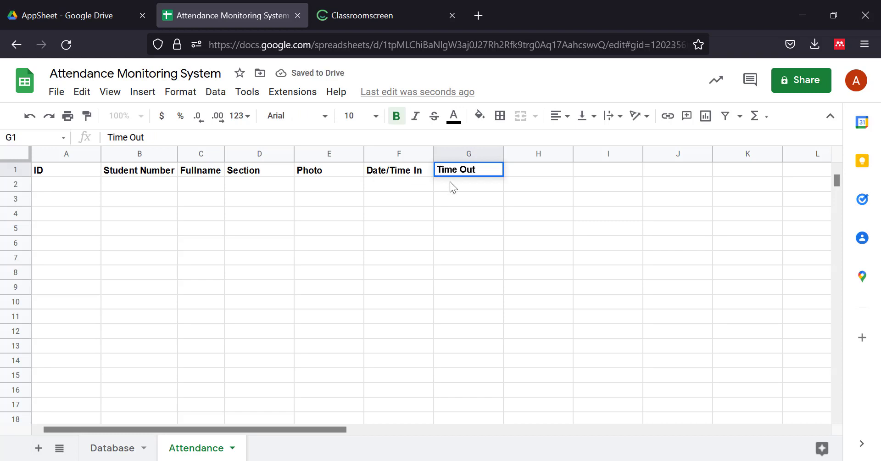
text(DA)
key(BackSpace)
text(et)
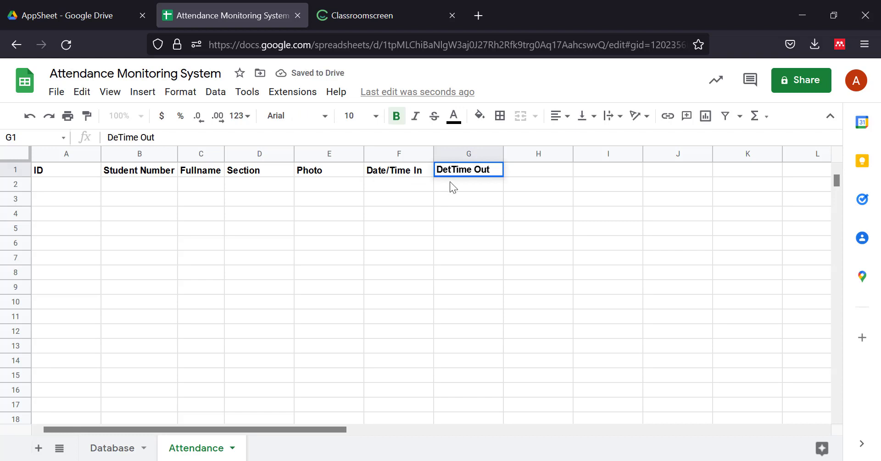
key(BackSpace)
text(ate)
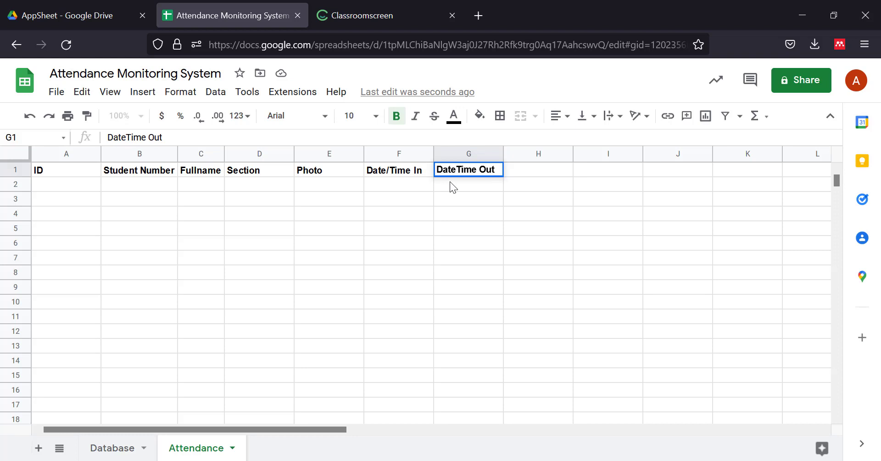
text(/)
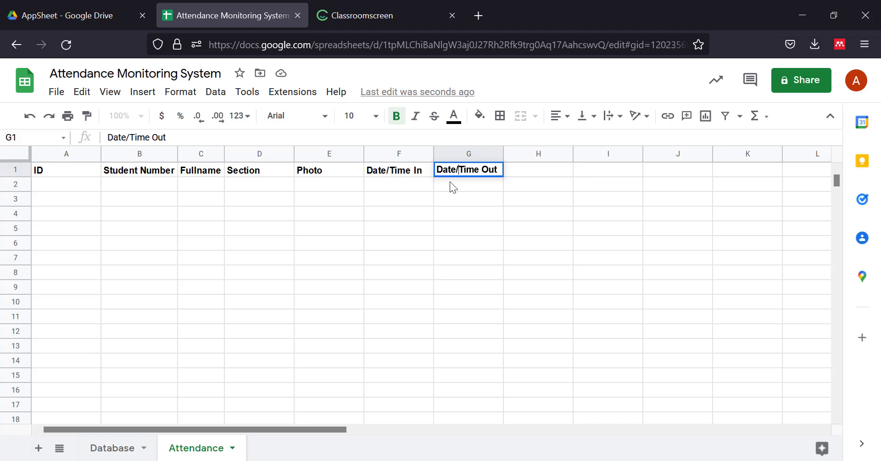
click(538, 214)
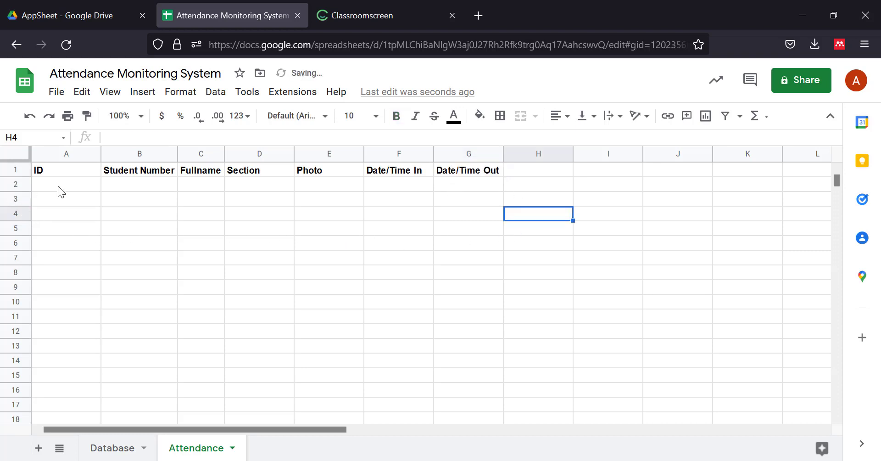
Apply all borders to Database cells A1:F12, then go back to the Attendance sheet.
click(114, 447)
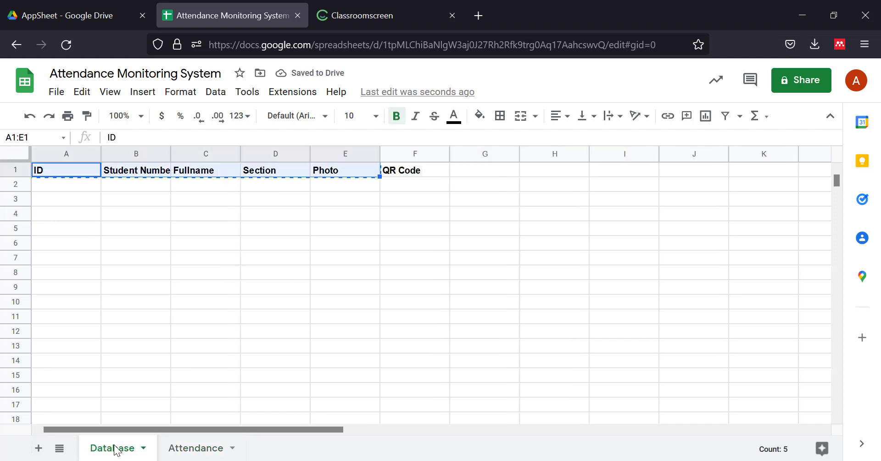
click(70, 246)
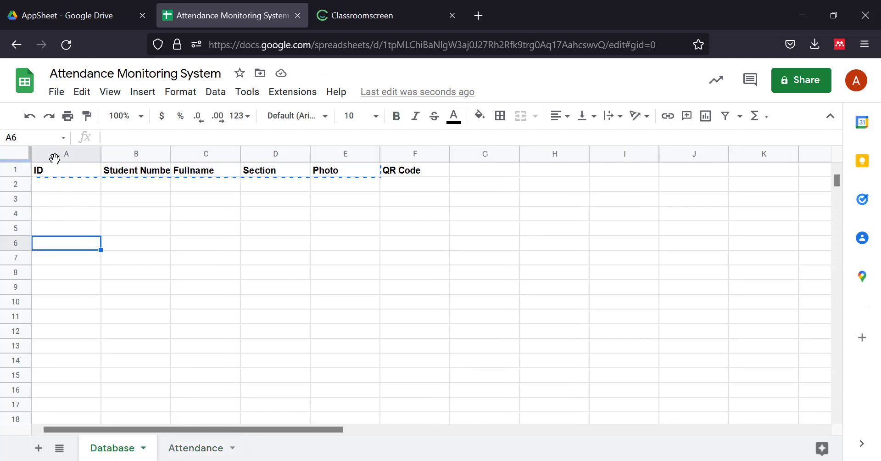
drag(39, 173, 401, 337)
click(499, 117)
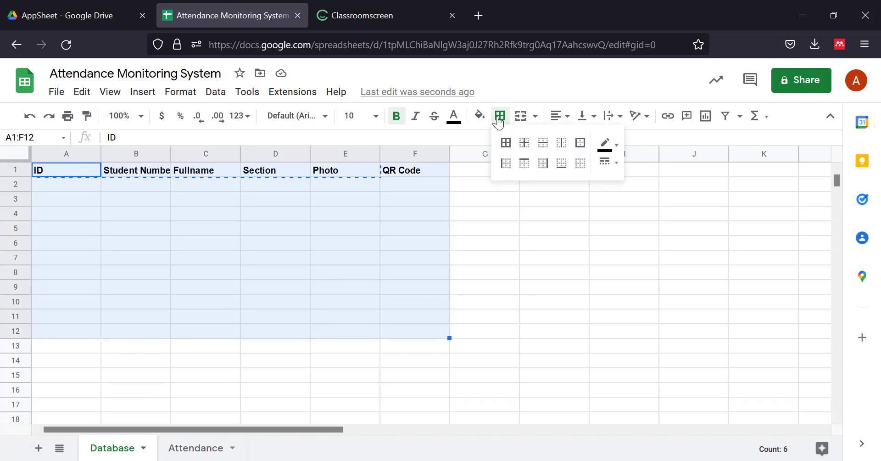
click(505, 143)
click(475, 273)
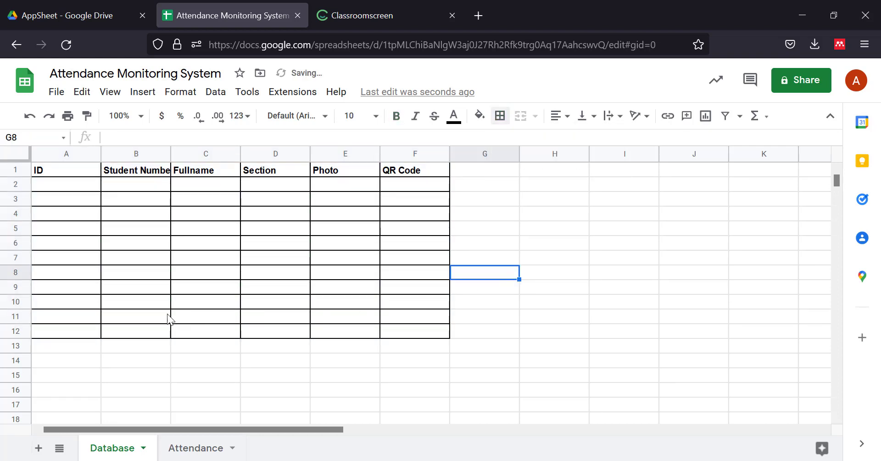
click(186, 449)
Apply all borders to Attendance cells A1:G12.
drag(42, 170, 456, 332)
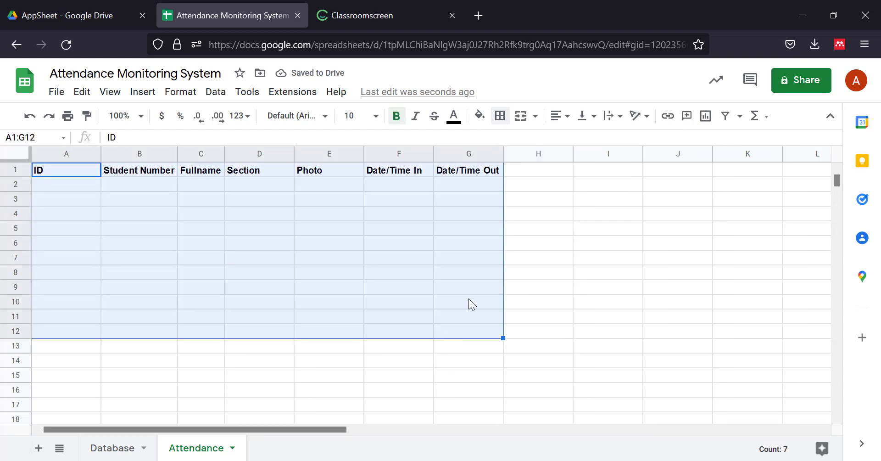
click(499, 116)
click(506, 146)
click(551, 261)
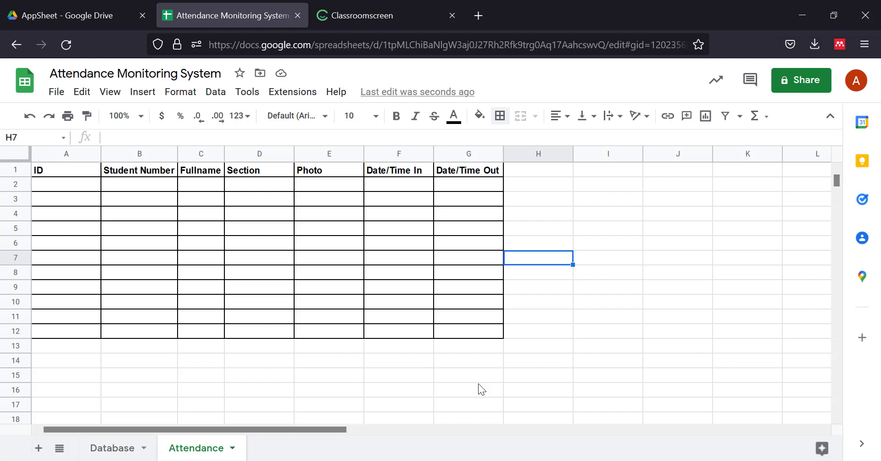
click(379, 16)
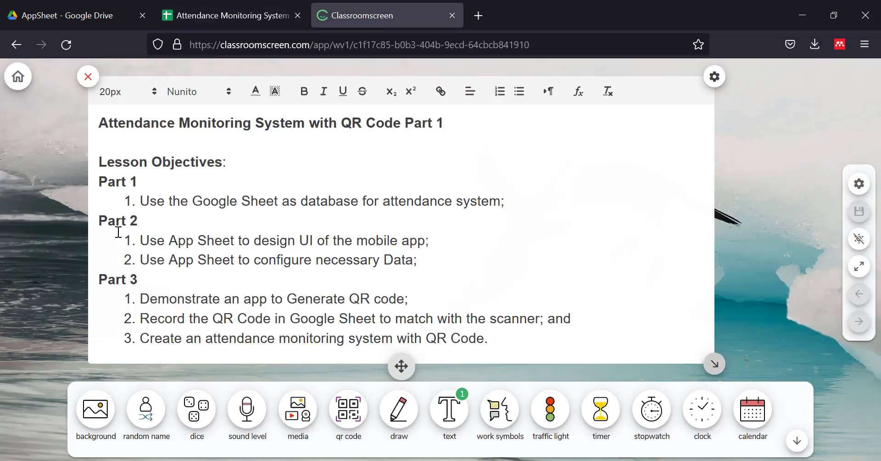